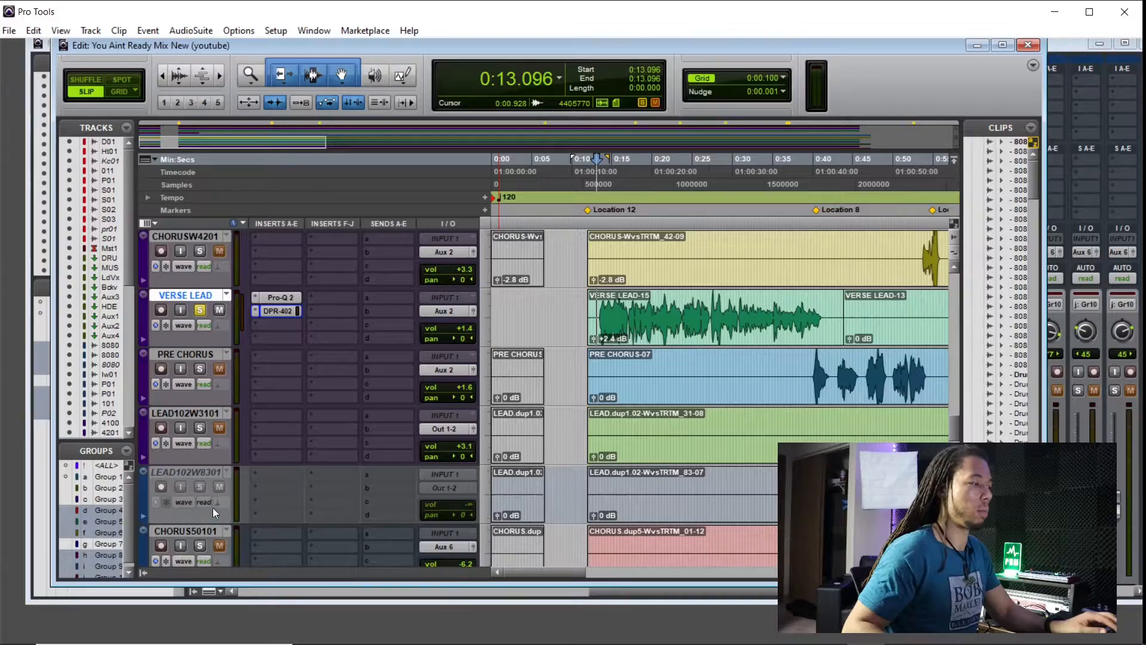
- Insert the mono CLA-2A compressor in the third insert slot of the VERSE LEAD track and reposition its window over the tracks
{"action": "left_click", "coordinate": [262, 324]}
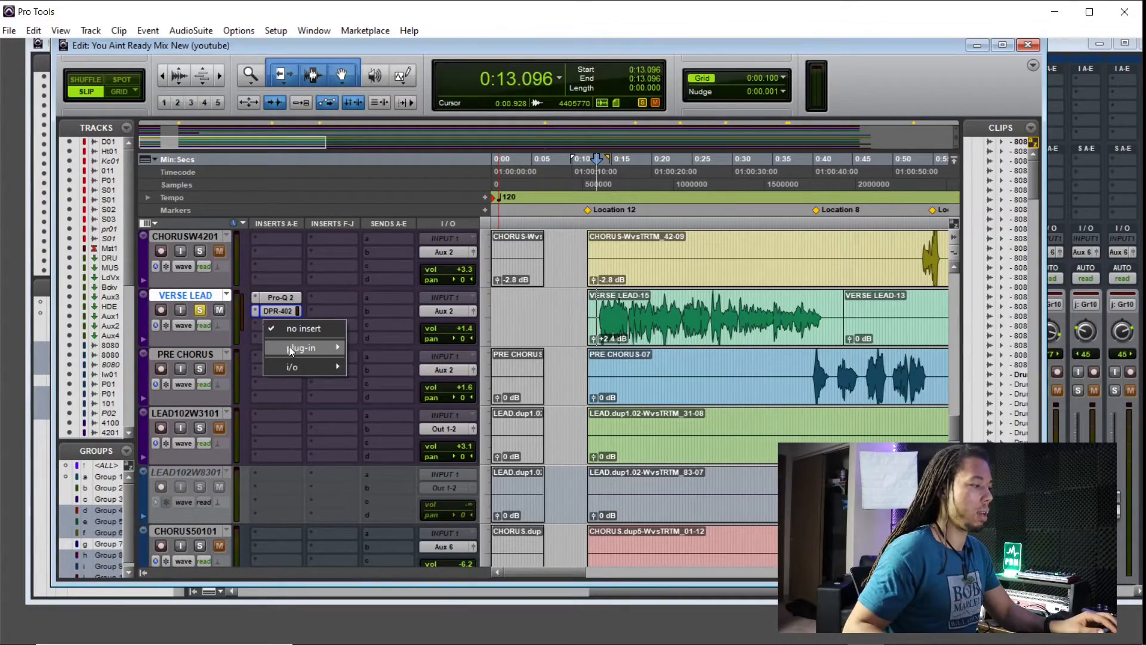
{"action": "mouse_move", "coordinate": [304, 348]}
{"action": "mouse_move", "coordinate": [387, 357]}
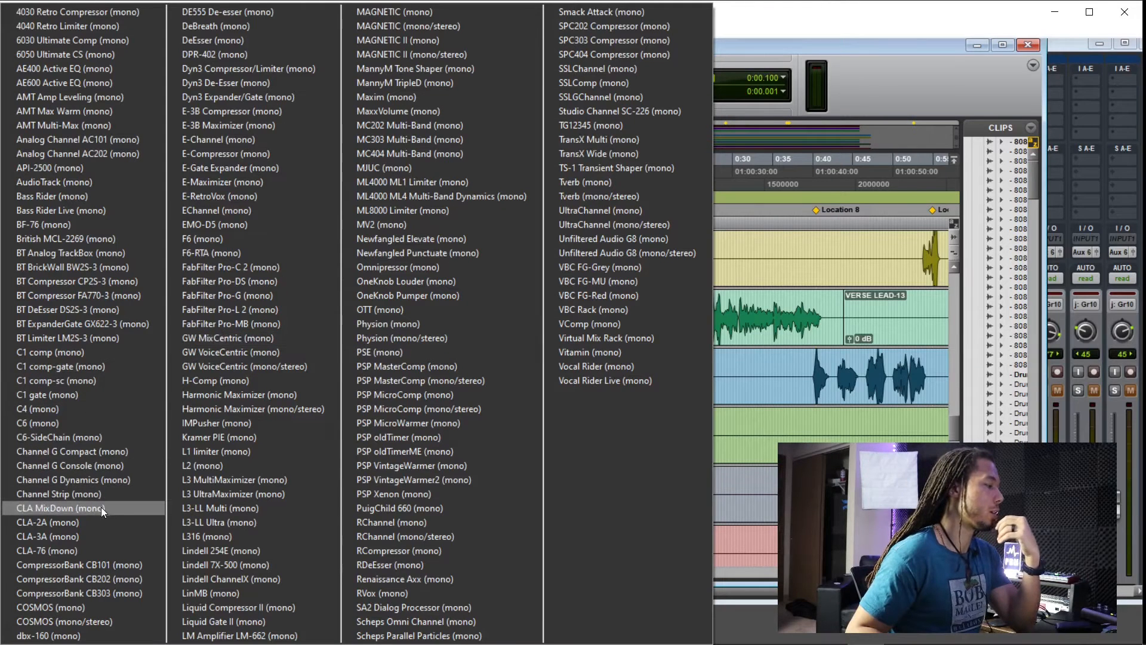
{"action": "left_click", "coordinate": [99, 522]}
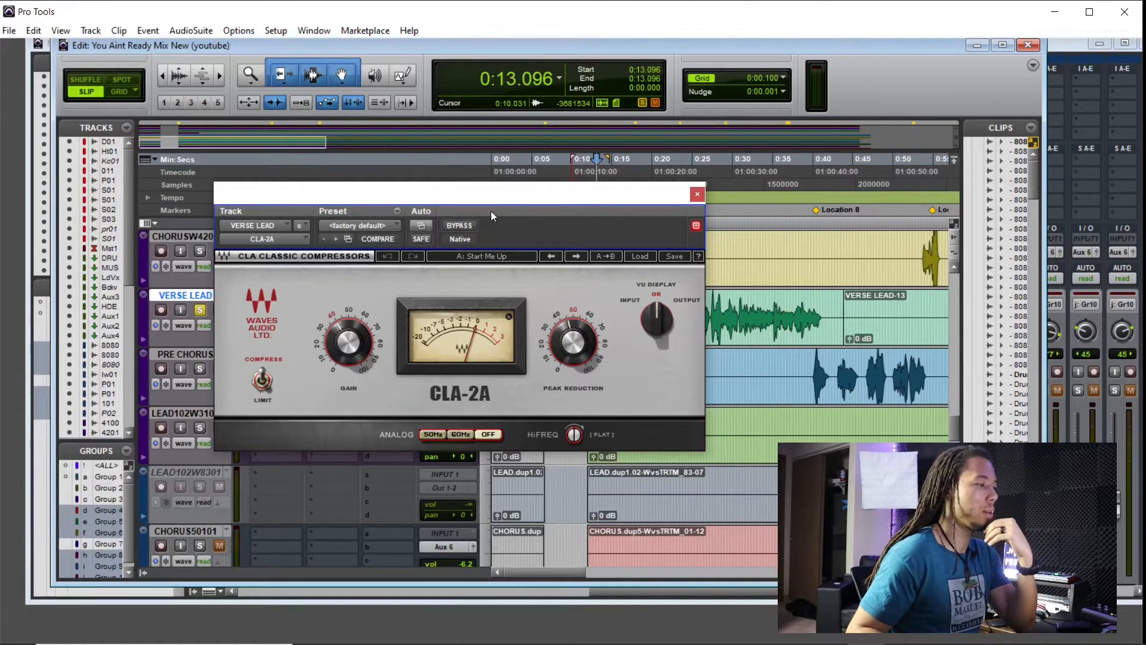
{"action": "left_click_drag", "start_coordinate": [506, 196], "coordinate": [940, 207]}
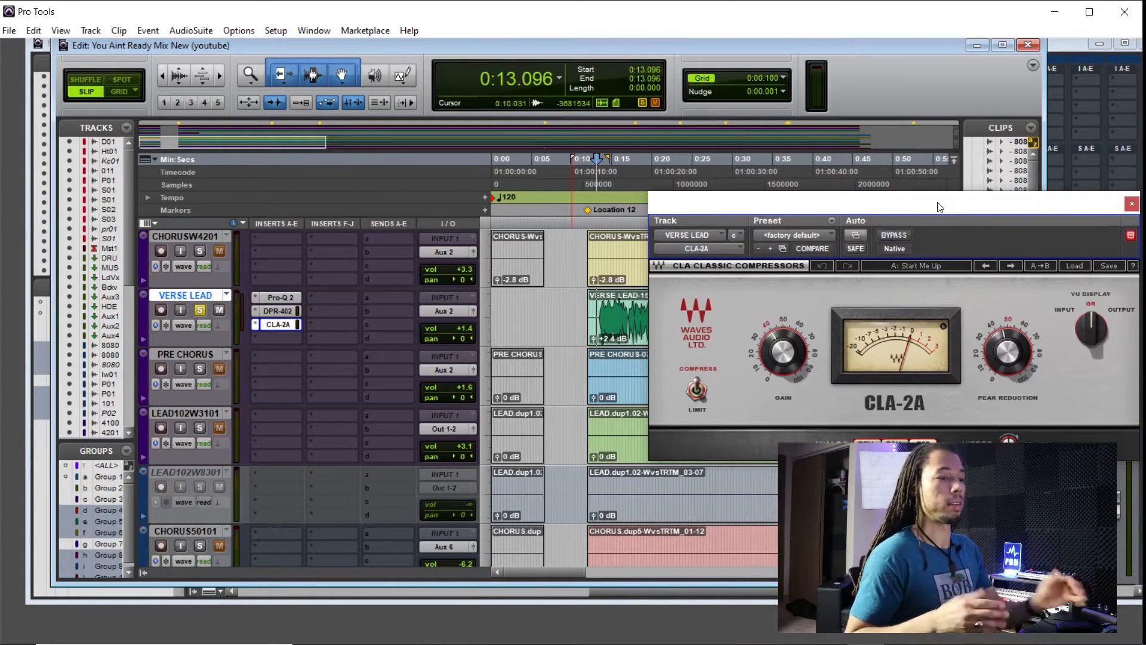
{"action": "left_click_drag", "start_coordinate": [913, 201], "coordinate": [659, 355]}
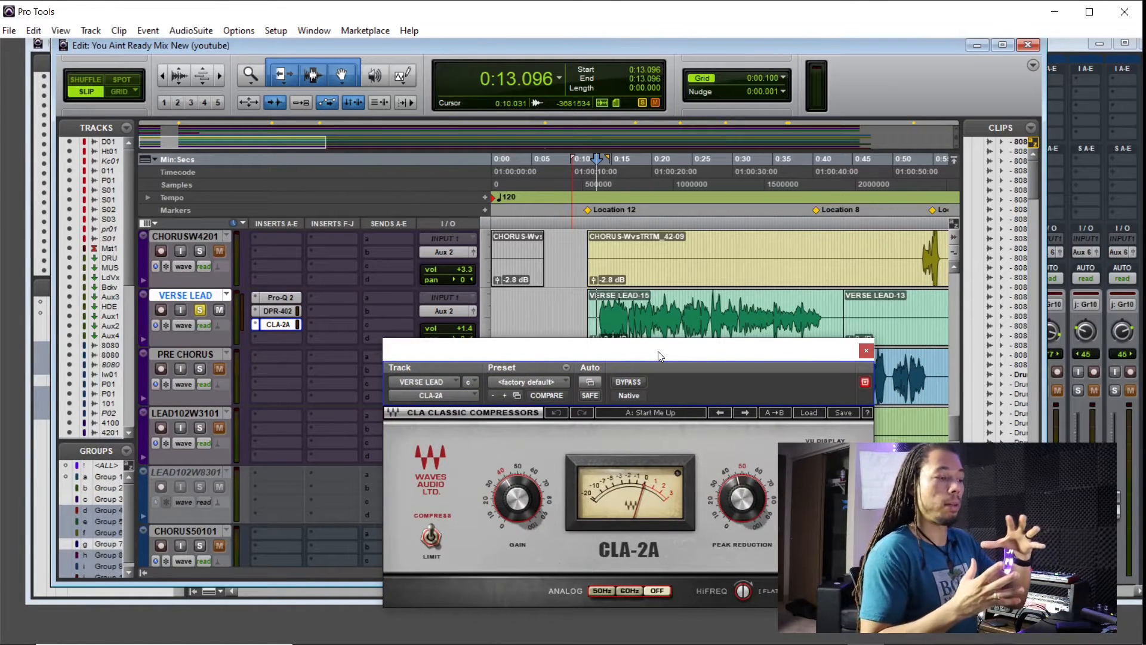
{"action": "left_click_drag", "start_coordinate": [652, 350], "coordinate": [637, 341]}
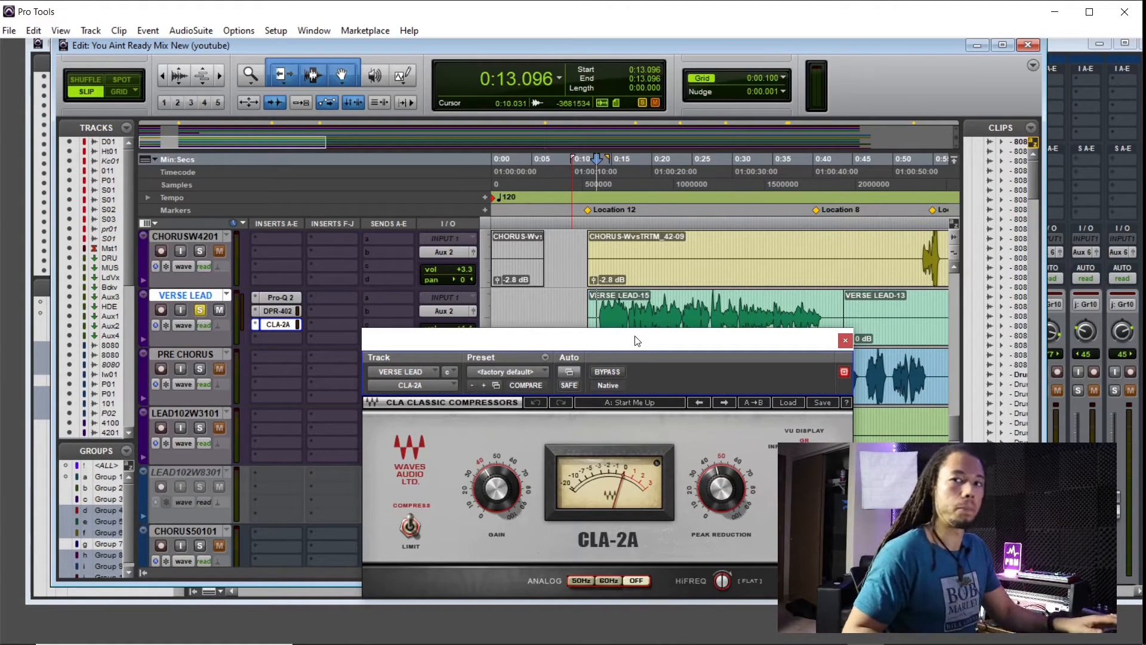
{"action": "left_click_drag", "start_coordinate": [632, 341], "coordinate": [655, 250]}
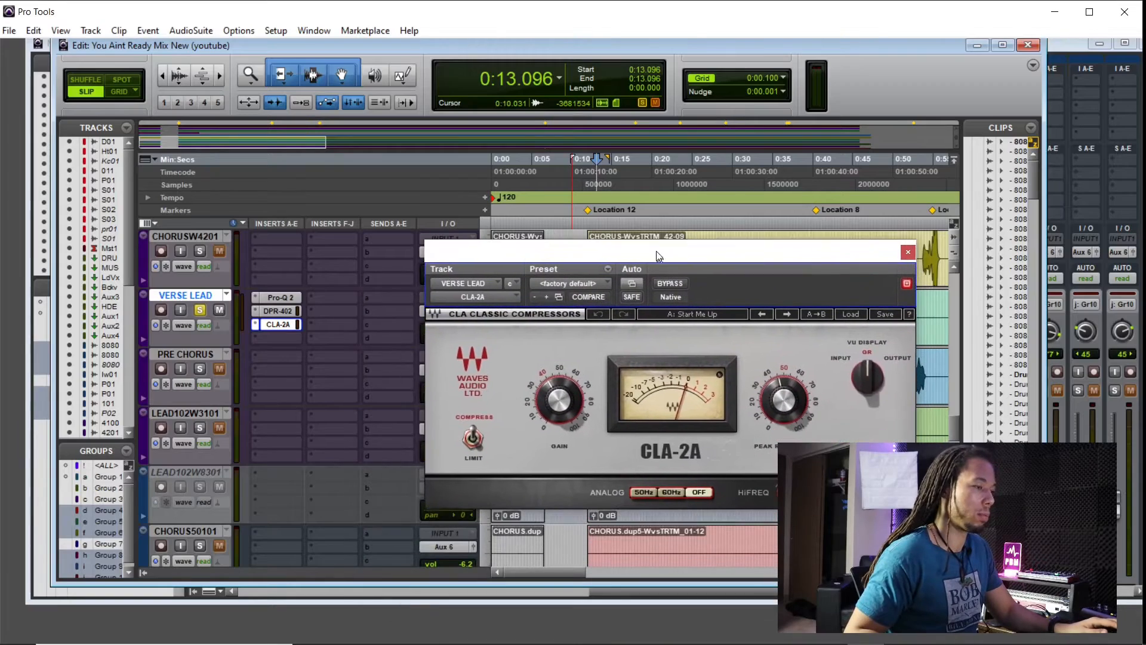
- Play the verse while setting the CLA-2A gain to about 35.20, and compare the vocal with the compressor bypassed and active
{"action": "left_click", "coordinate": [667, 283]}
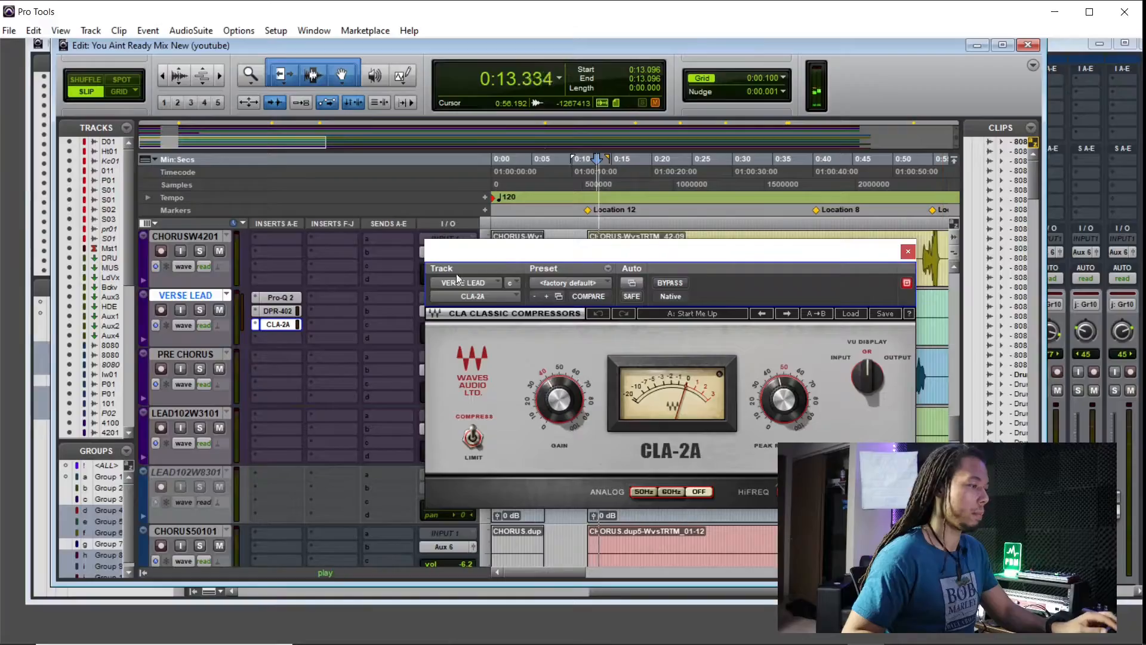
{"action": "left_click_drag", "start_coordinate": [536, 255], "coordinate": [425, 242]}
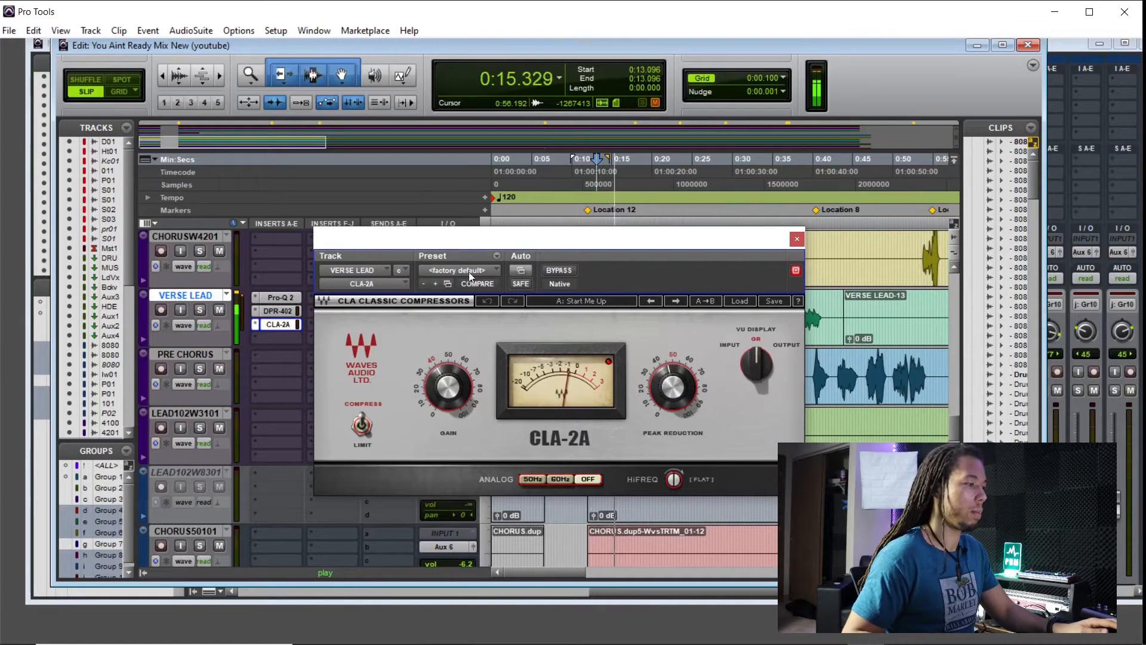
{"action": "left_click_drag", "start_coordinate": [447, 386], "coordinate": [448, 379]}
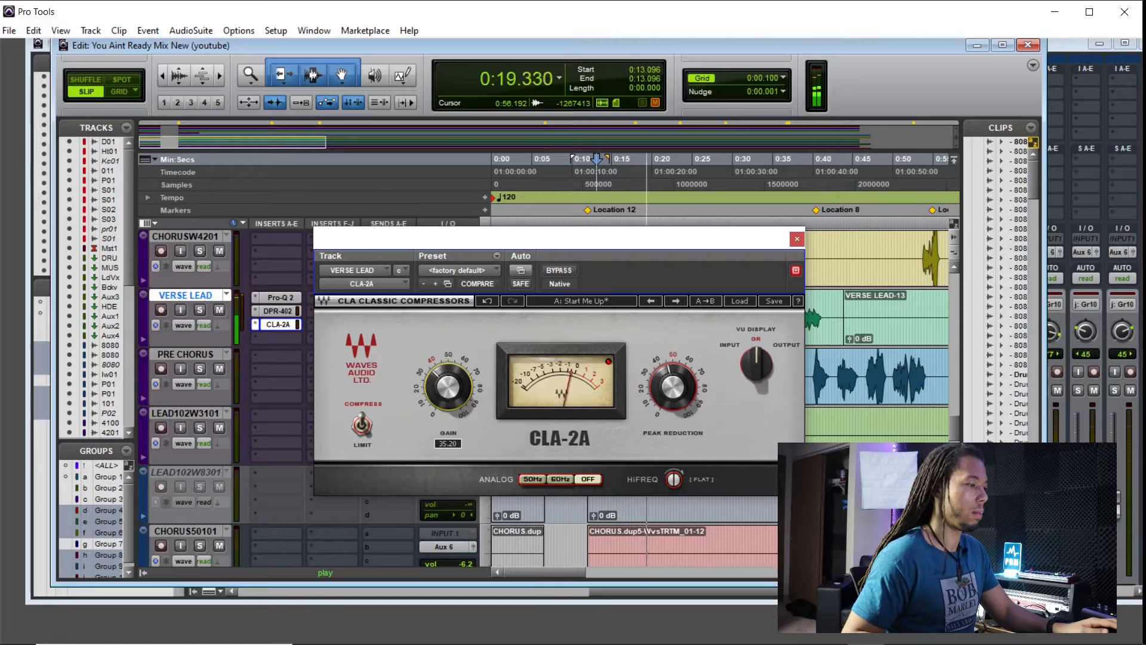
{"action": "left_click", "coordinate": [559, 270]}
{"action": "left_click", "coordinate": [566, 272]}
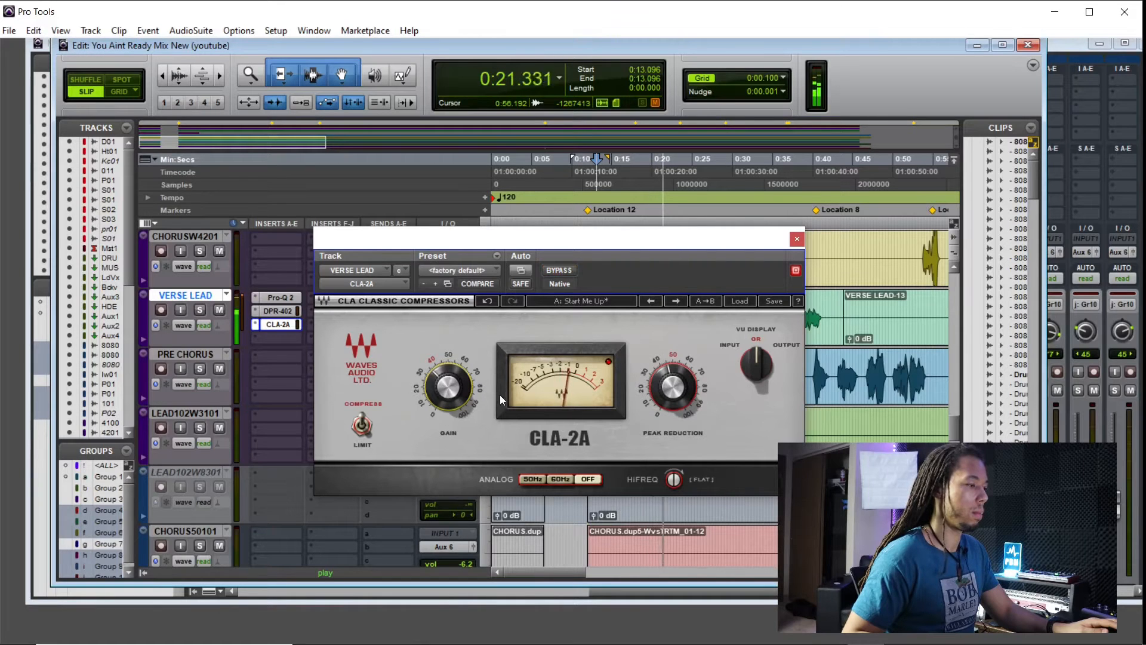
- Set the CLA-2A peak reduction to 47.44 during playback, readjust the gain to match, and close the compressor window
{"action": "left_click", "coordinate": [673, 386]}
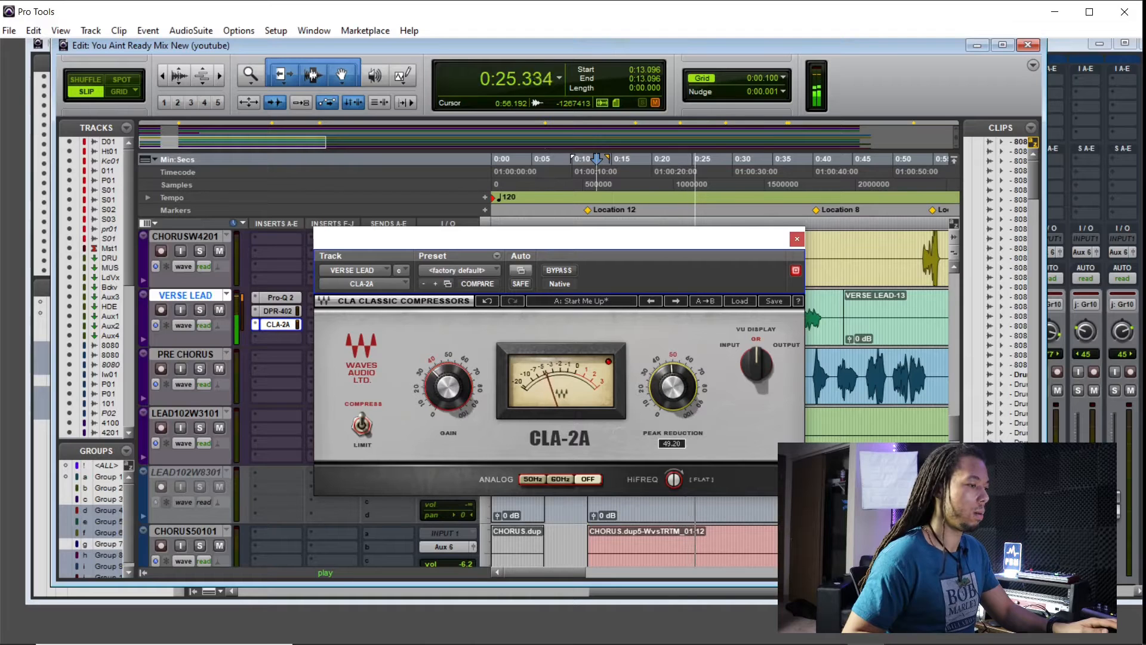
{"action": "left_click", "coordinate": [447, 386]}
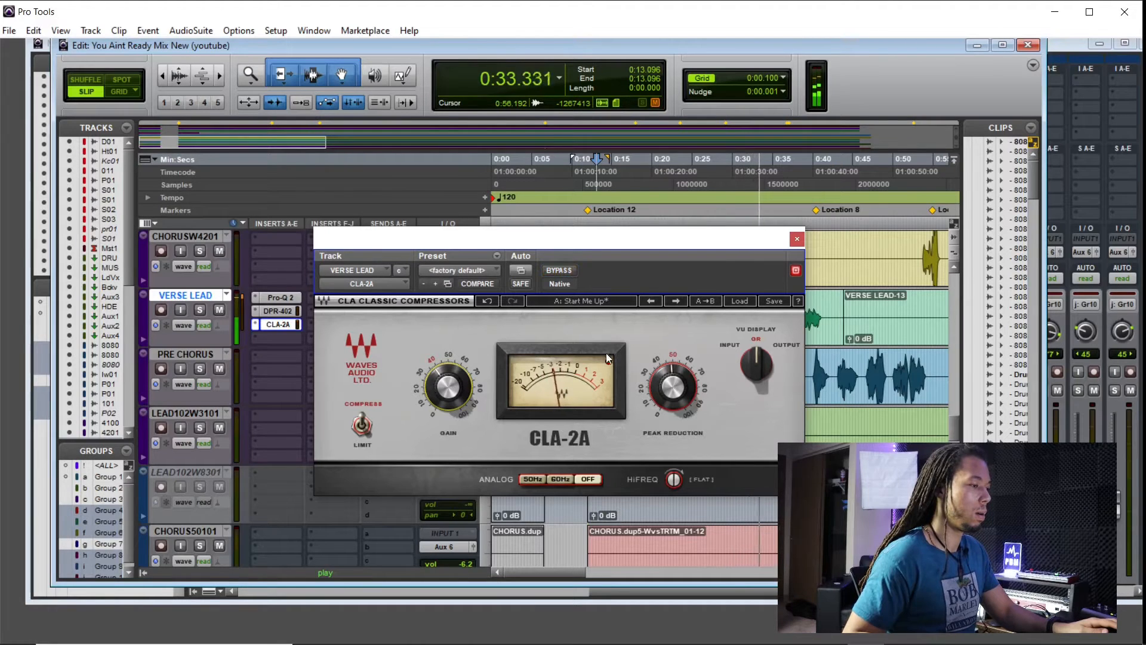
{"action": "left_click", "coordinate": [673, 388]}
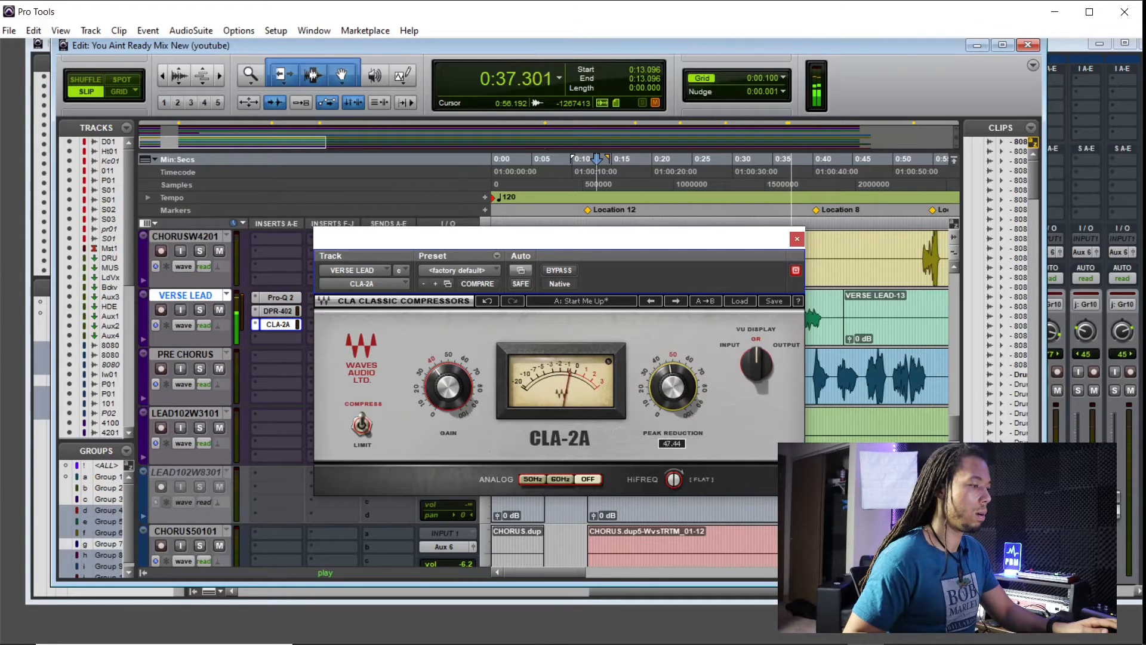
{"action": "left_click", "coordinate": [448, 388]}
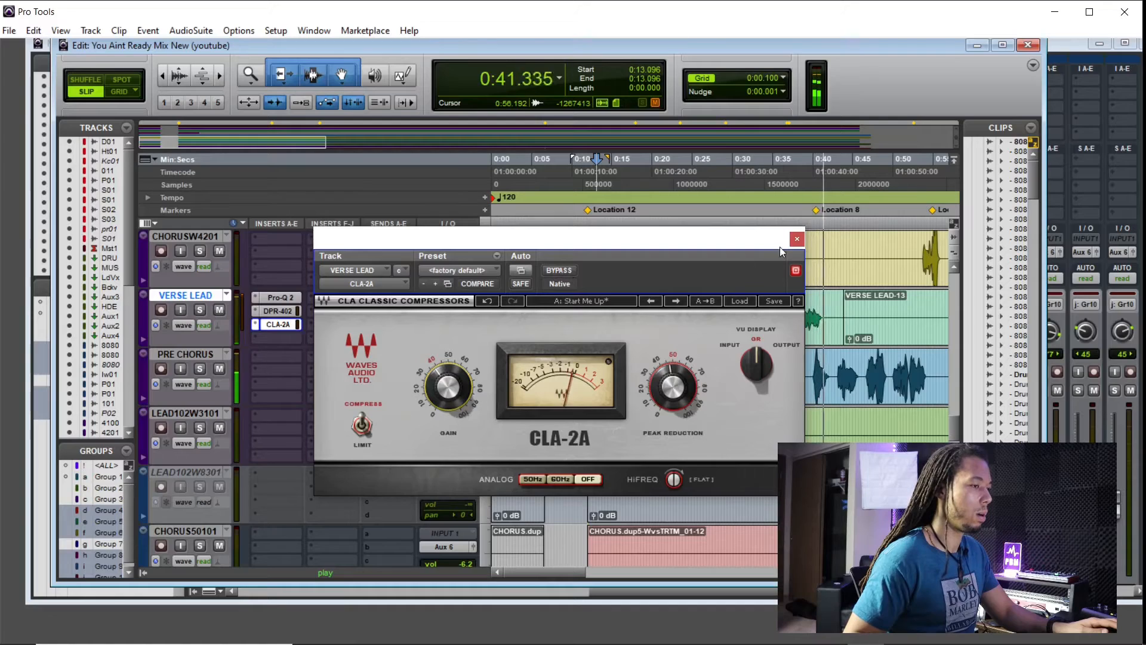
{"action": "left_click", "coordinate": [796, 238]}
- Play the verse from about 0:12 with the CLA-2A bypassed, and replay it with the compressor active
{"action": "key", "text": "space"}
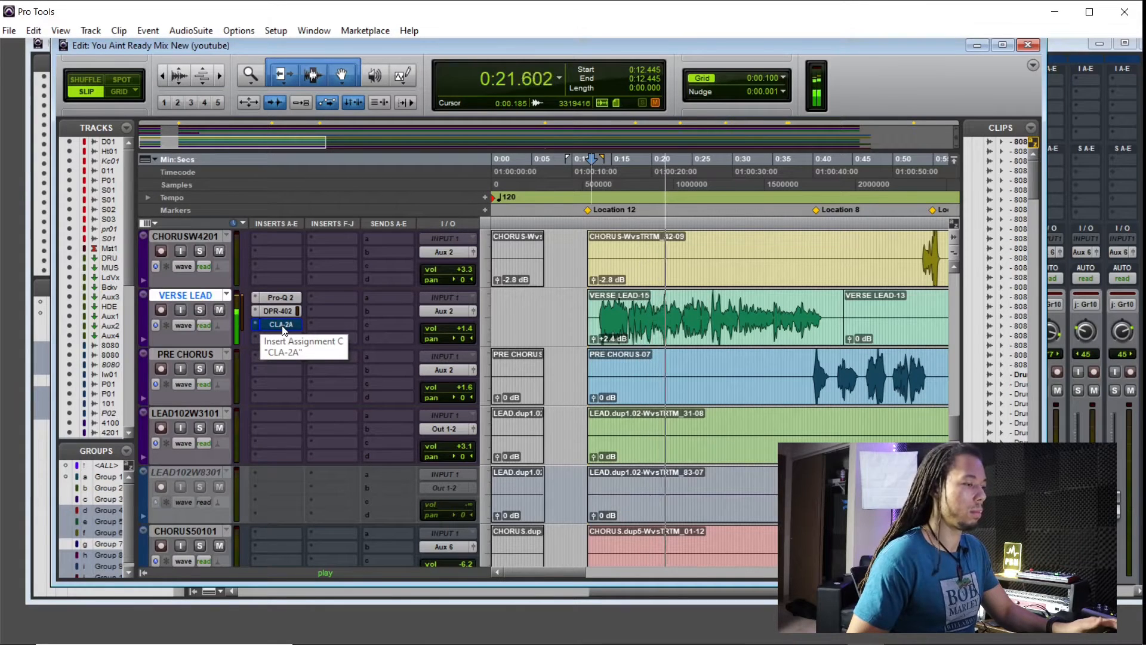
{"action": "key", "text": "space"}
{"action": "left_click", "coordinate": [589, 188]}
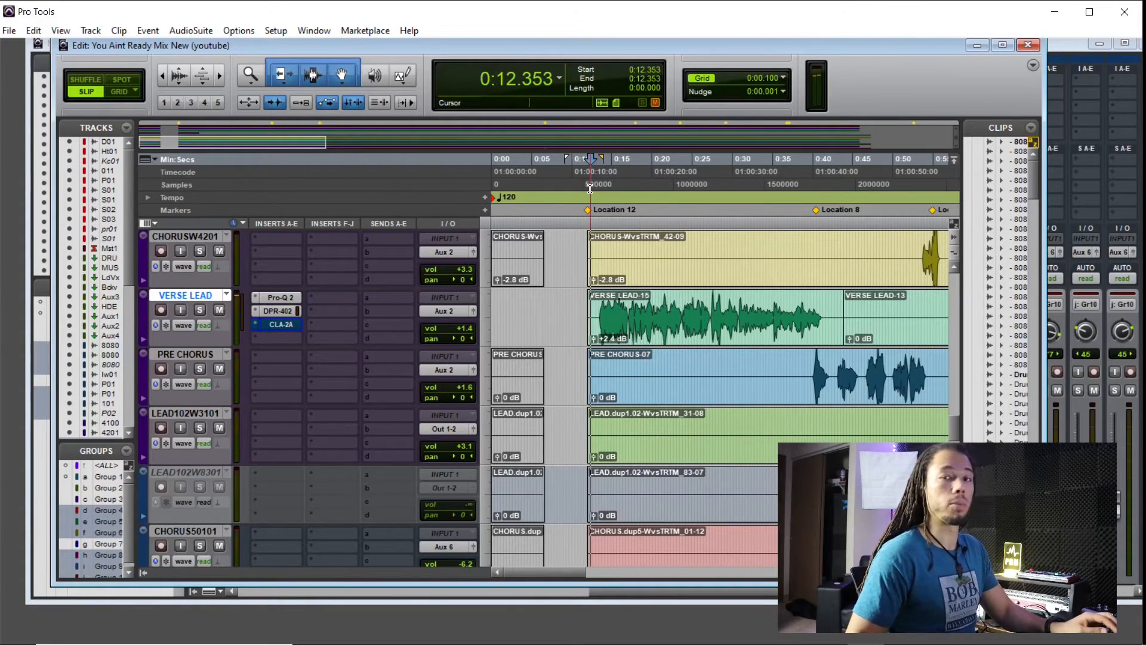
{"action": "key", "text": "space"}
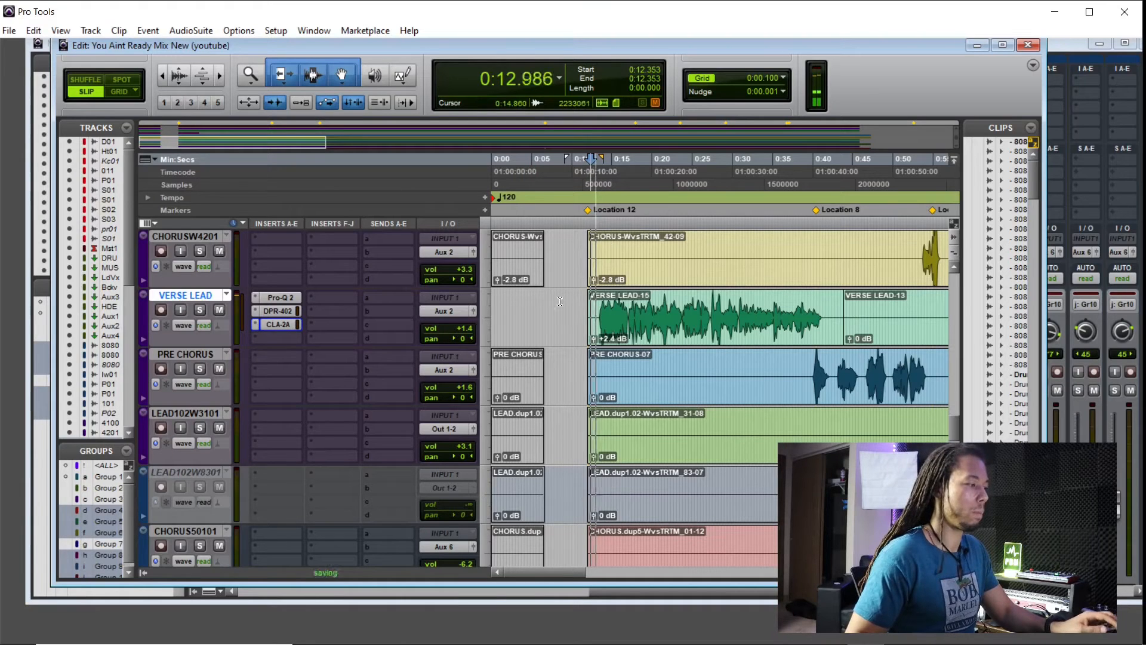
- Reopen the CLA-2A on VERSE LEAD, stop playback, and turn its HiFreq control to 0.0
{"action": "left_click", "coordinate": [289, 324]}
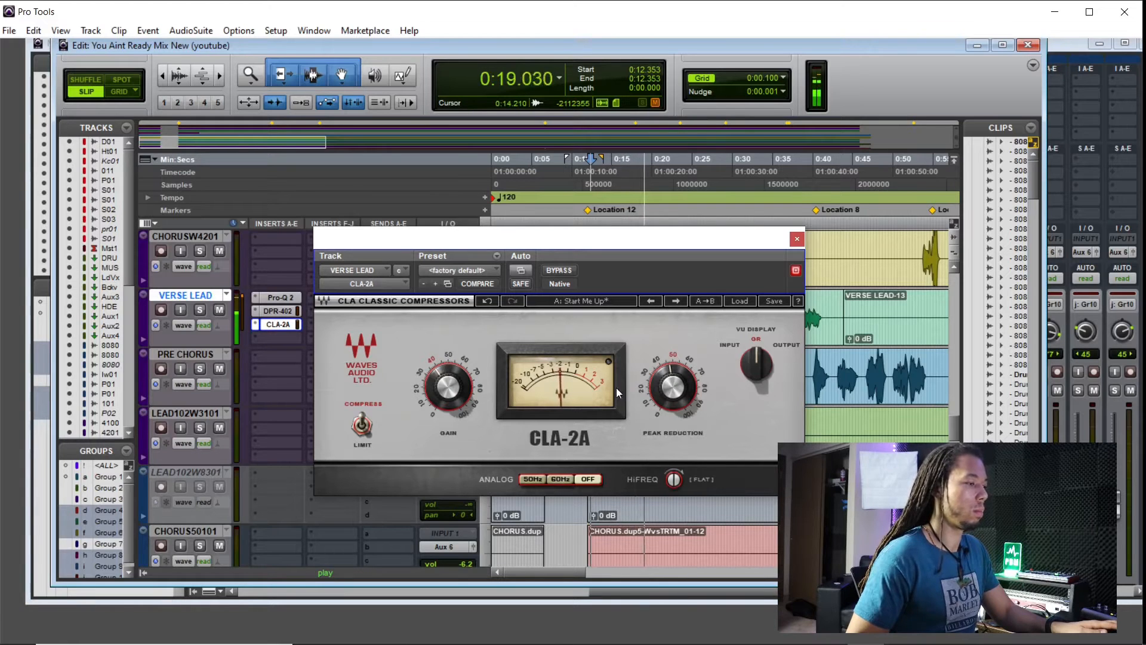
{"action": "left_click_drag", "start_coordinate": [597, 252], "coordinate": [487, 212]}
{"action": "key", "text": "space"}
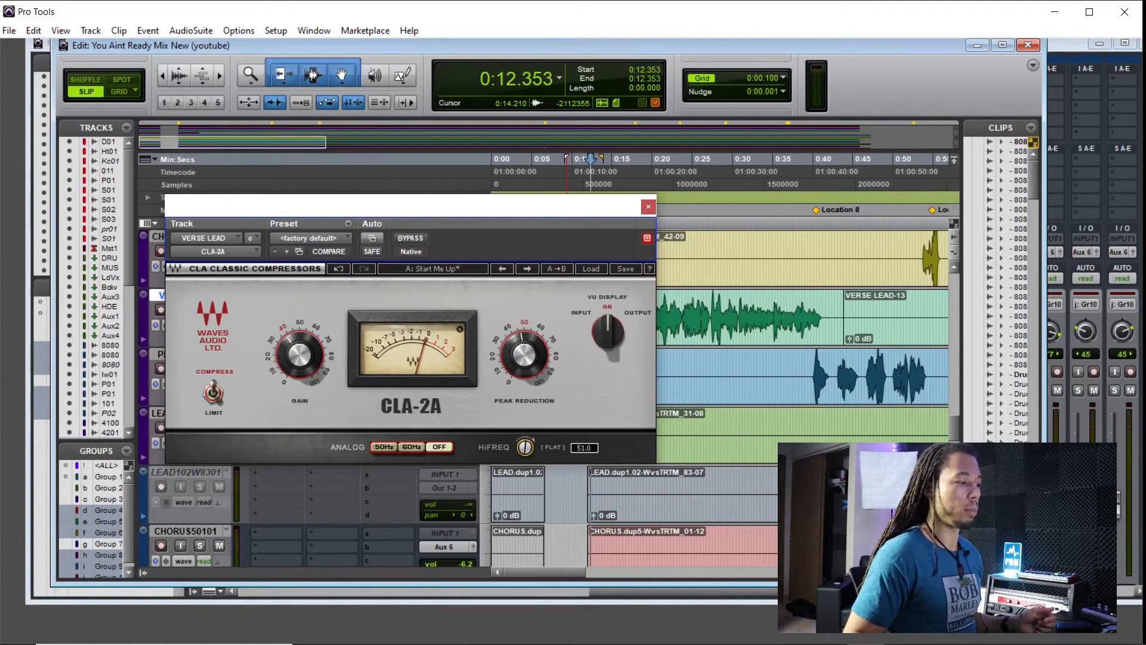
{"action": "left_click_drag", "start_coordinate": [525, 447], "coordinate": [528, 454]}
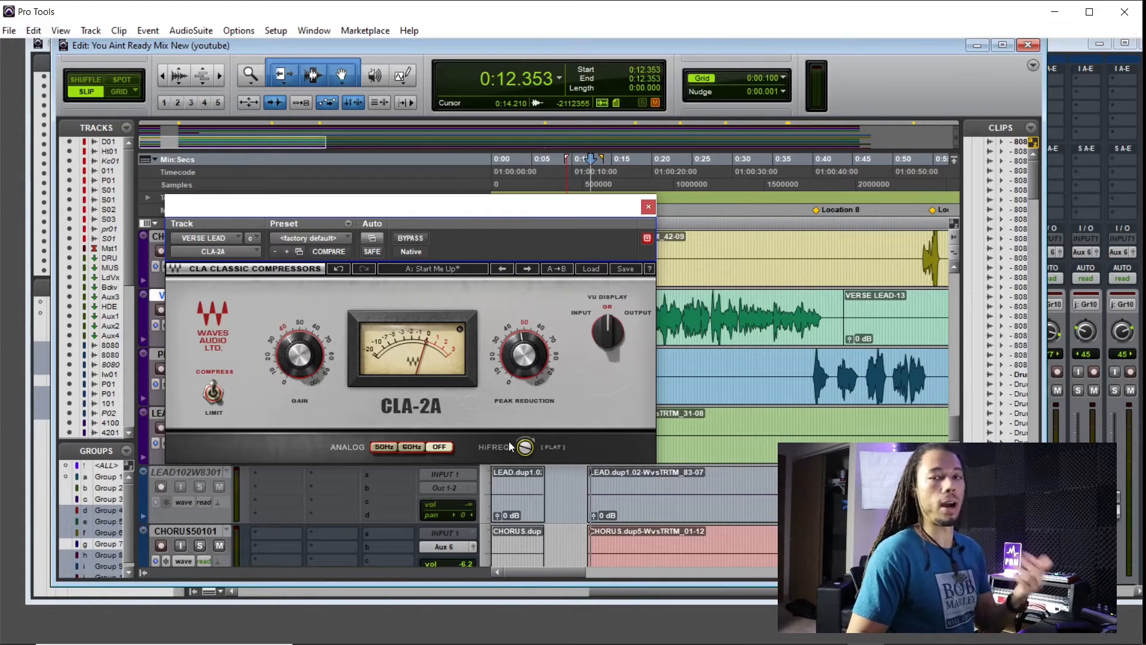
{"action": "left_click", "coordinate": [523, 449]}
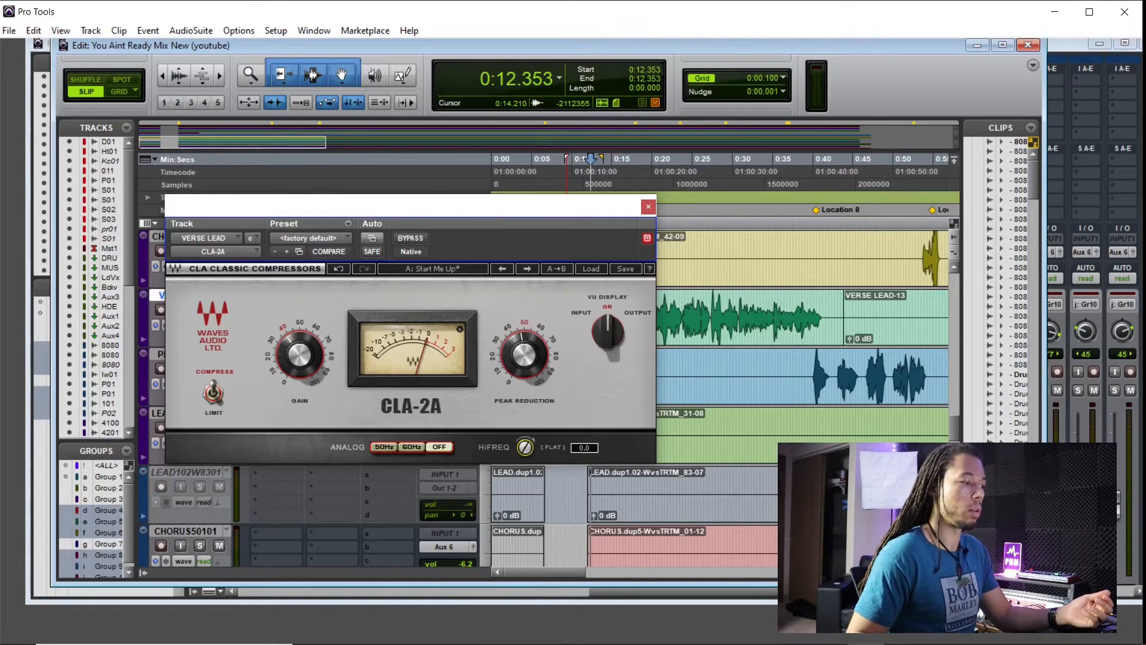
- Play the verse from 0:12.353 while readjusting the CLA-2A HiFreq control, and stop playback
{"action": "left_click_drag", "start_coordinate": [566, 207], "coordinate": [489, 202]}
{"action": "key", "text": "space"}
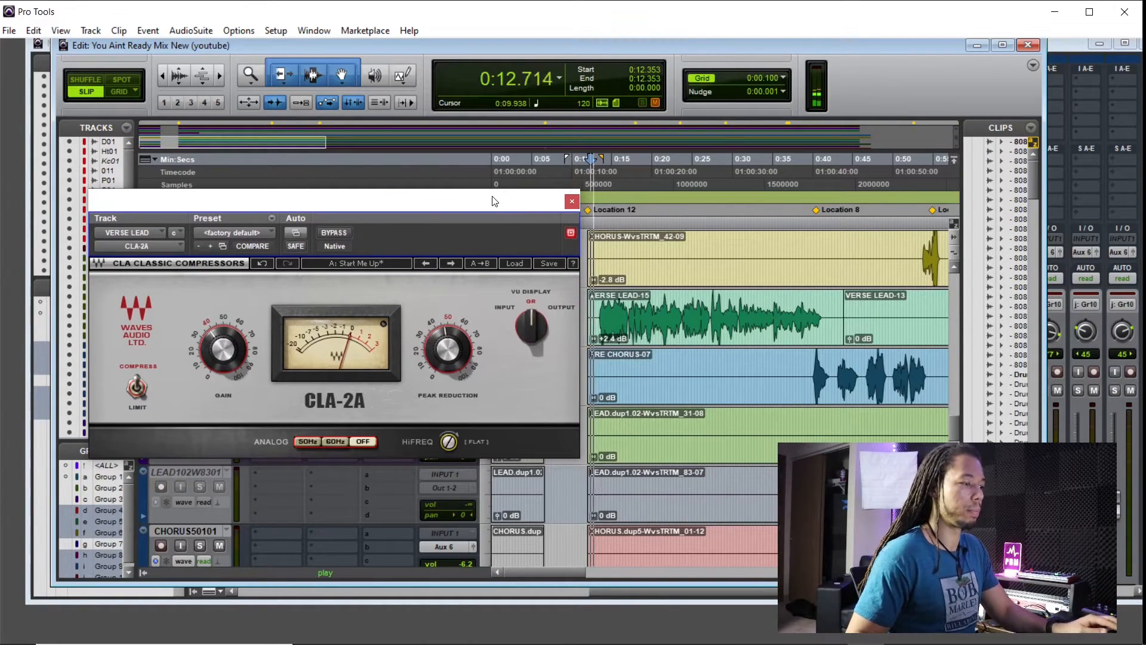
{"action": "left_click_drag", "start_coordinate": [450, 447], "coordinate": [450, 439]}
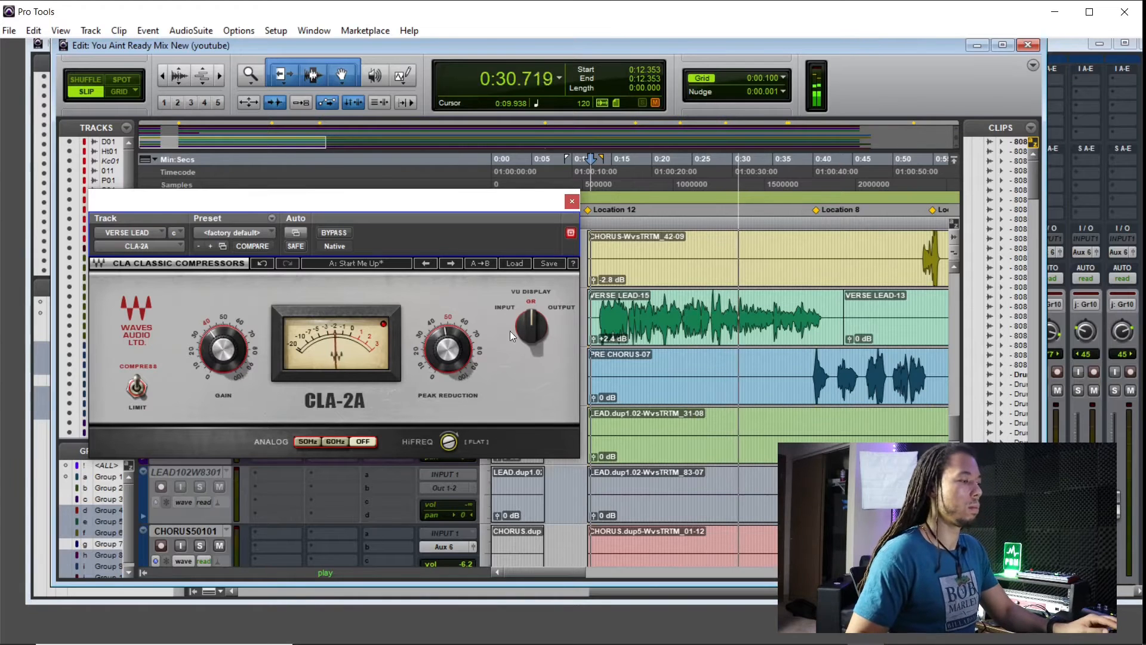
{"action": "key", "text": "space"}
- Move the CLA-2A window clear of the track inserts and play the verse vocal from 0:15.325
{"action": "left_click_drag", "start_coordinate": [463, 206], "coordinate": [632, 211]}
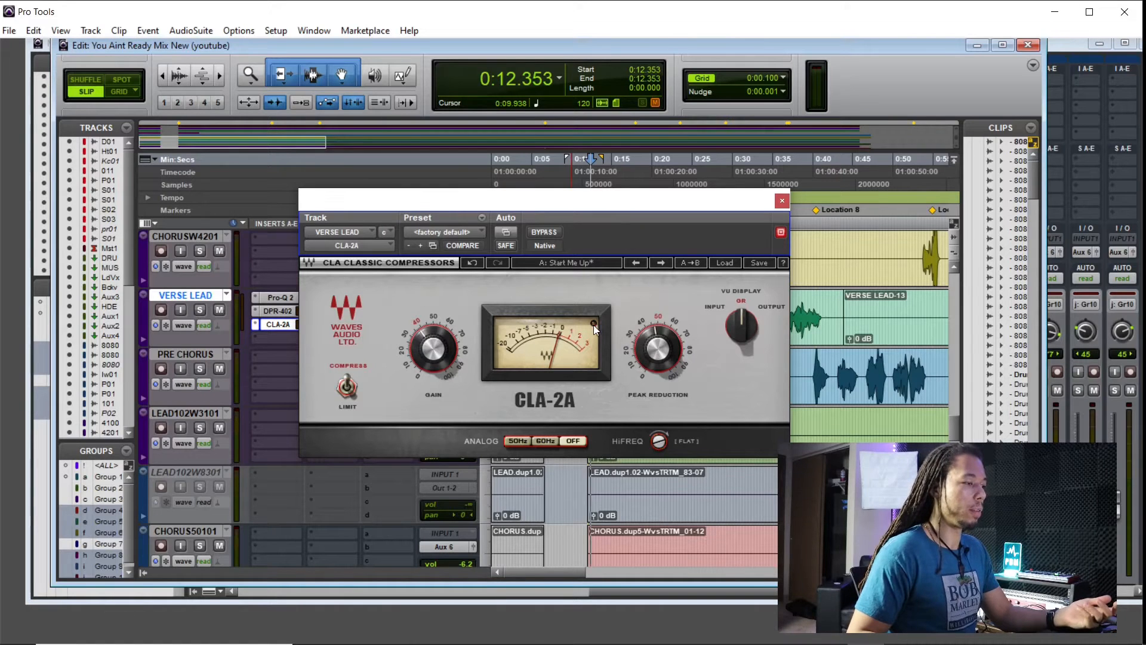
{"action": "left_click_drag", "start_coordinate": [587, 209], "coordinate": [931, 222]}
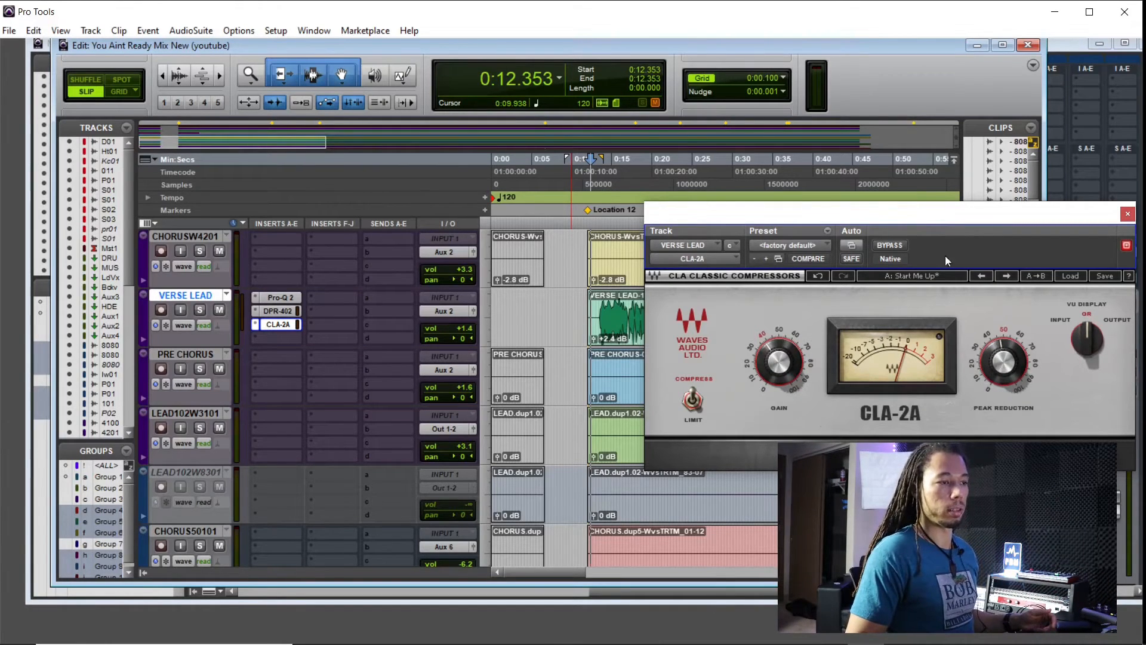
{"action": "left_click_drag", "start_coordinate": [943, 220], "coordinate": [974, 217]}
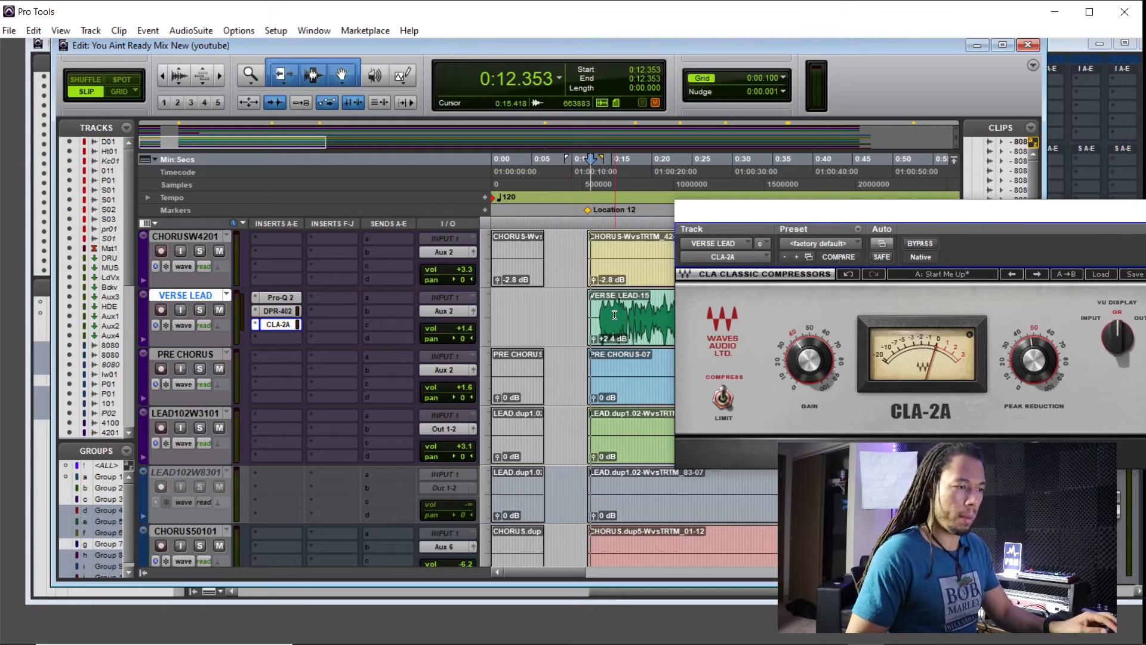
{"action": "left_click", "coordinate": [614, 311]}
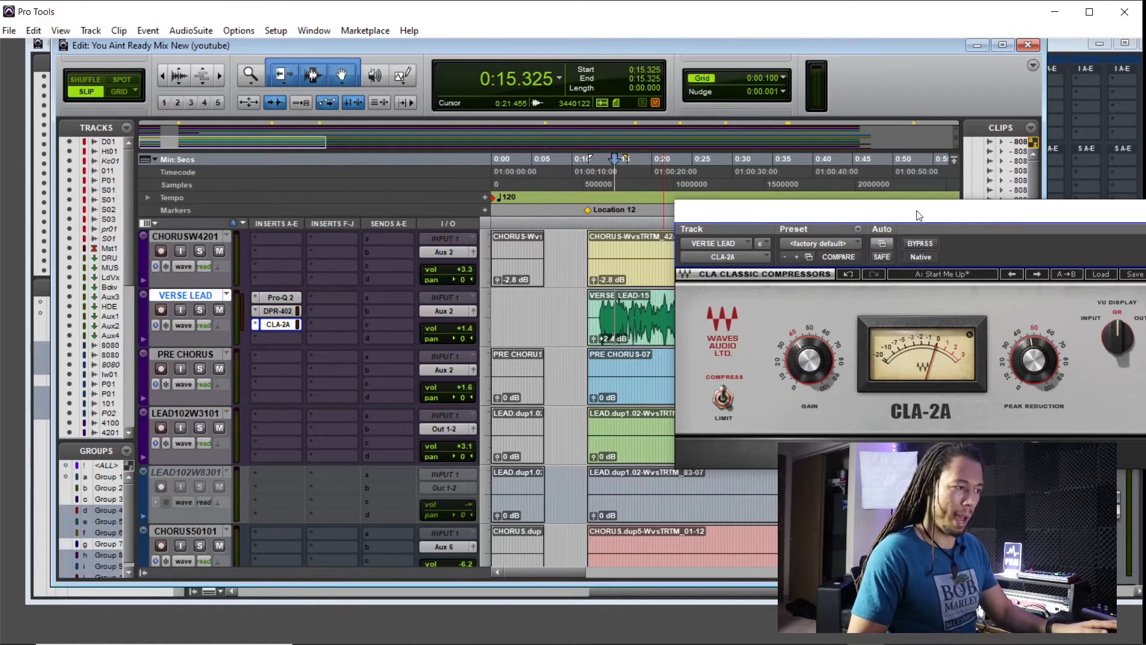
{"action": "left_click_drag", "start_coordinate": [917, 215], "coordinate": [896, 192]}
{"action": "key", "text": "space"}
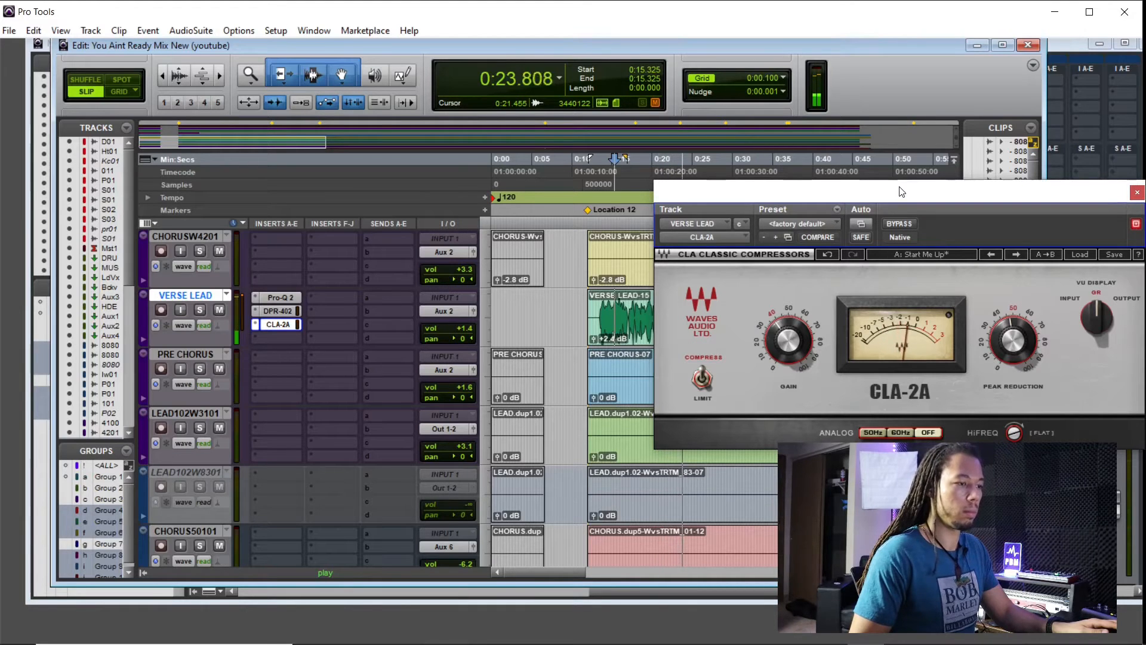
{"action": "key", "text": "space"}
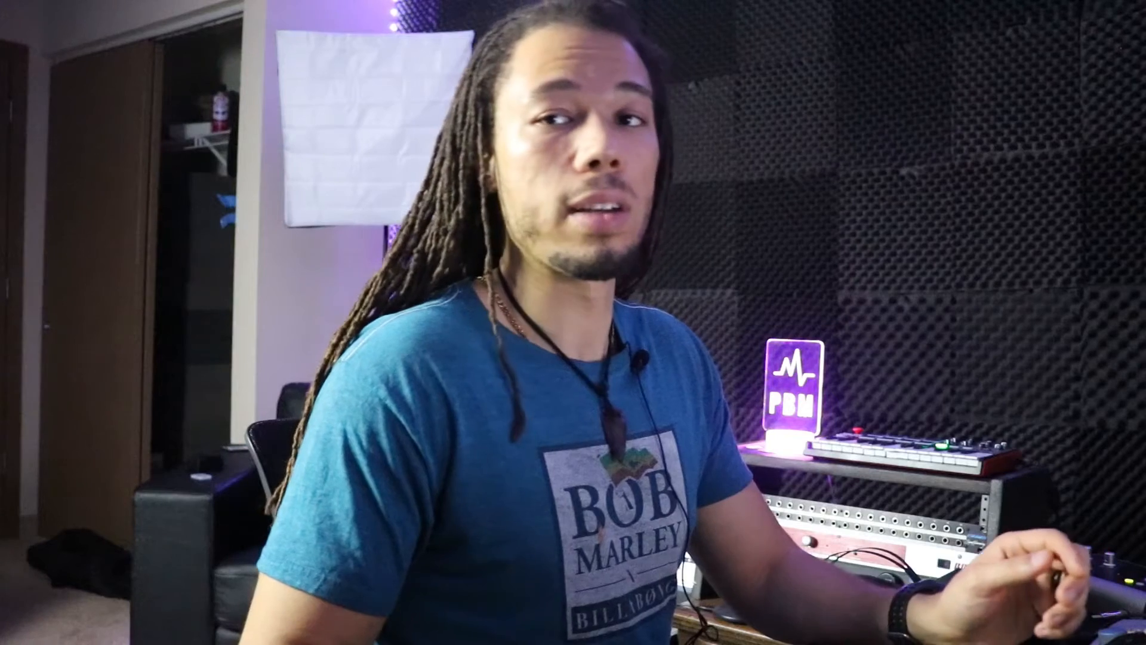